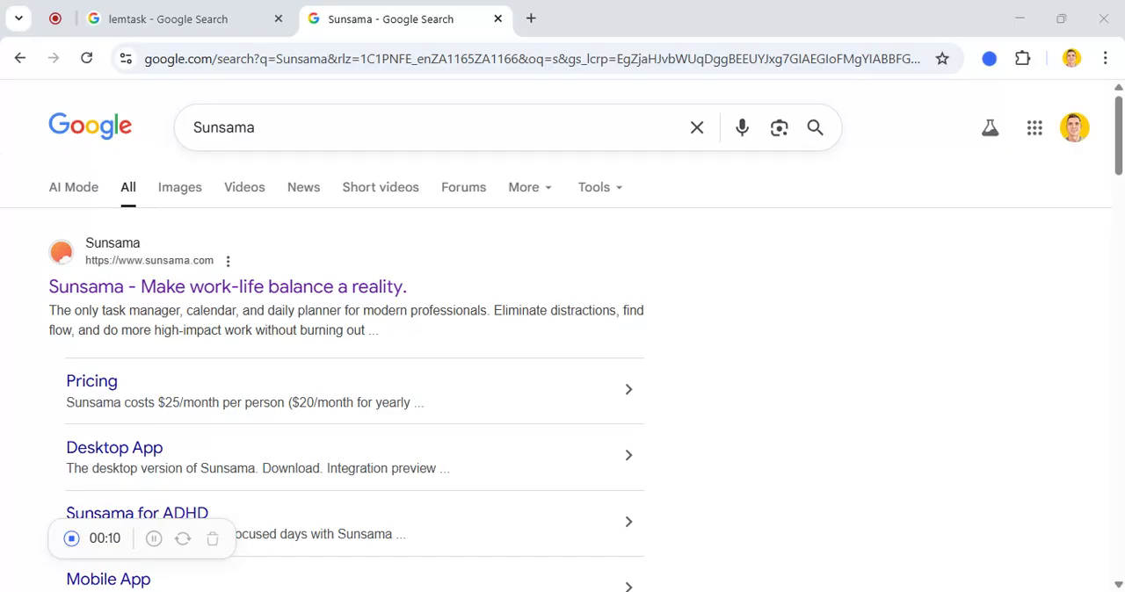
# Open the Sunsama website from the search results and go to its login
pyautogui.click(344, 290)
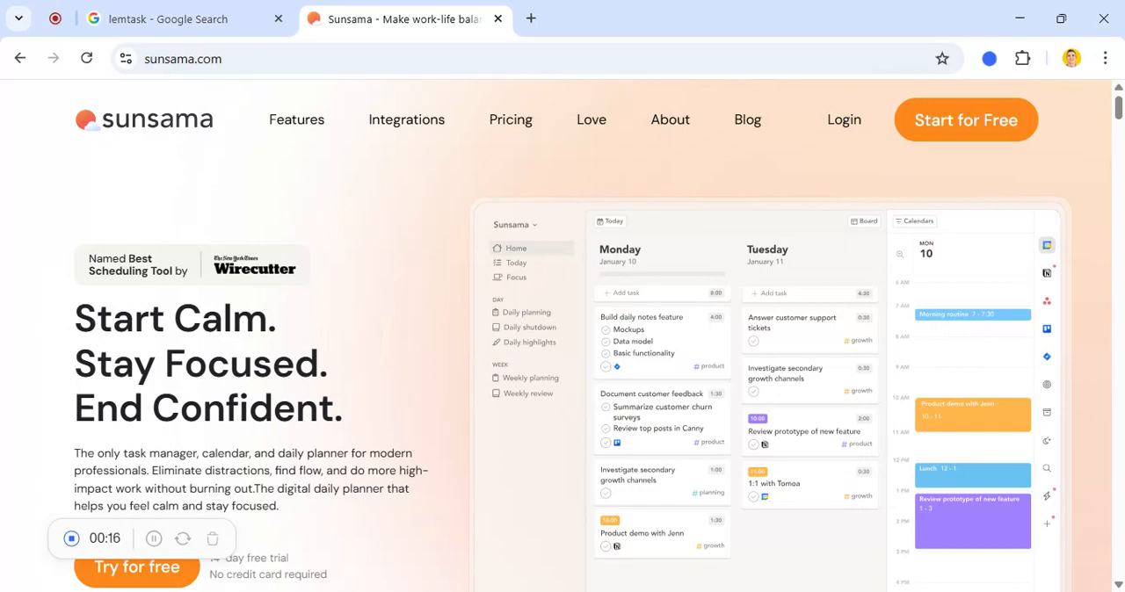
pyautogui.click(843, 121)
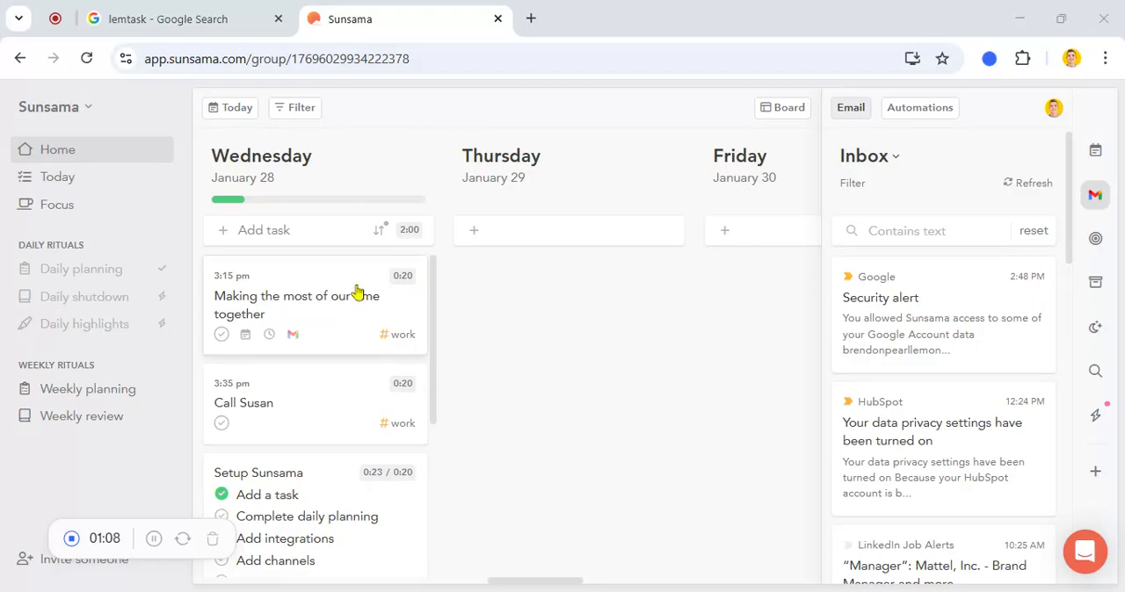
# Look through Wednesday's task list and view the details of the Daily planning task
pyautogui.scroll(-4, 353, 292)
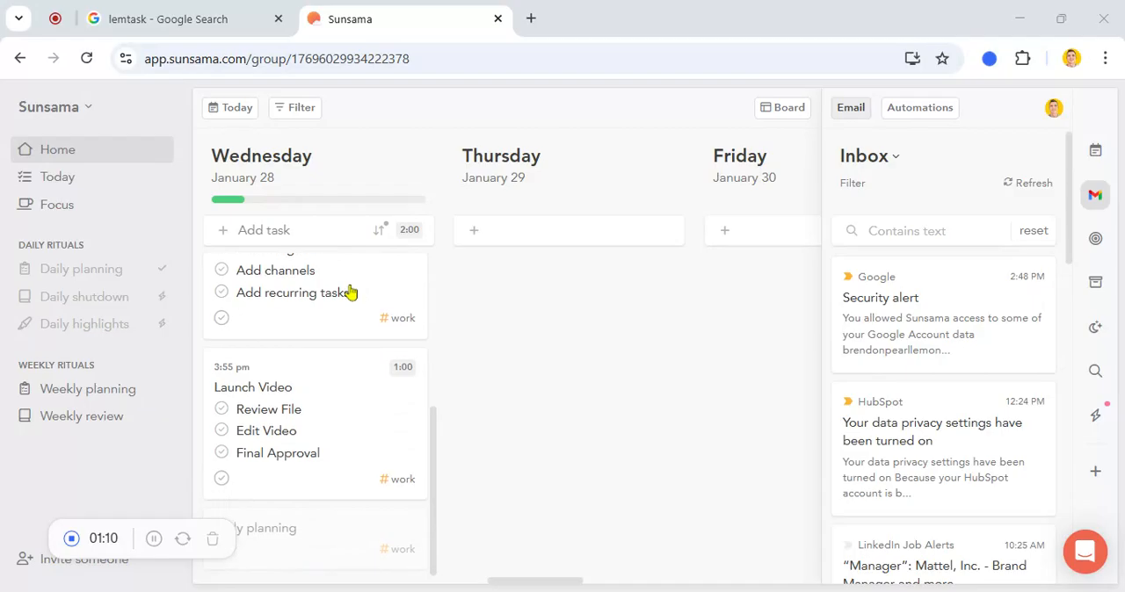
pyautogui.scroll(2, 351, 292)
pyautogui.scroll(-2, 348, 294)
pyautogui.scroll(1, 346, 440)
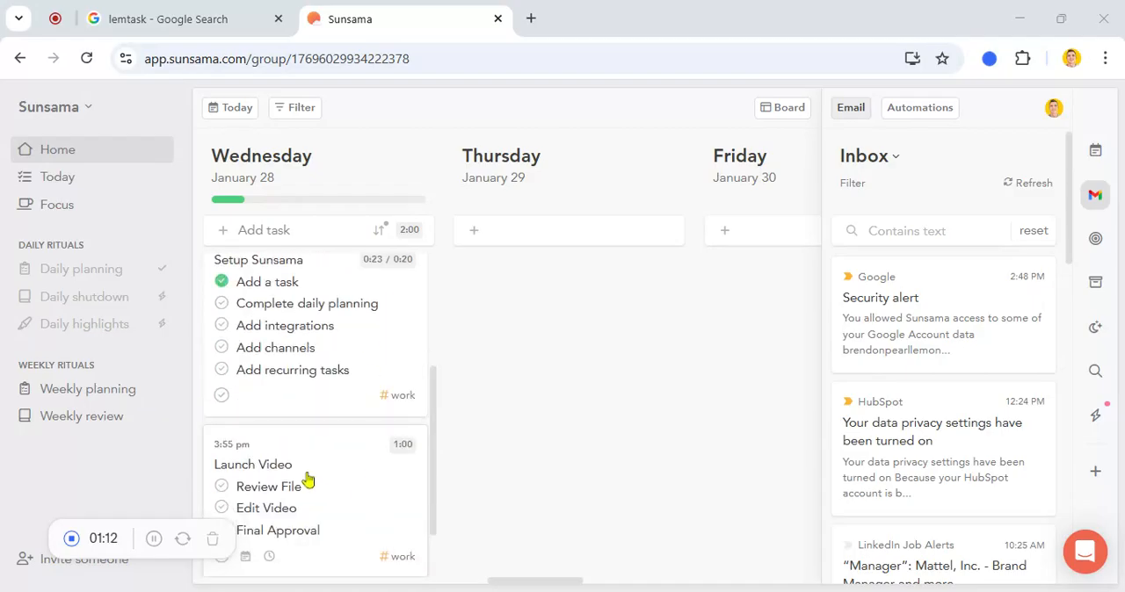
pyautogui.scroll(-1, 308, 480)
pyautogui.click(314, 531)
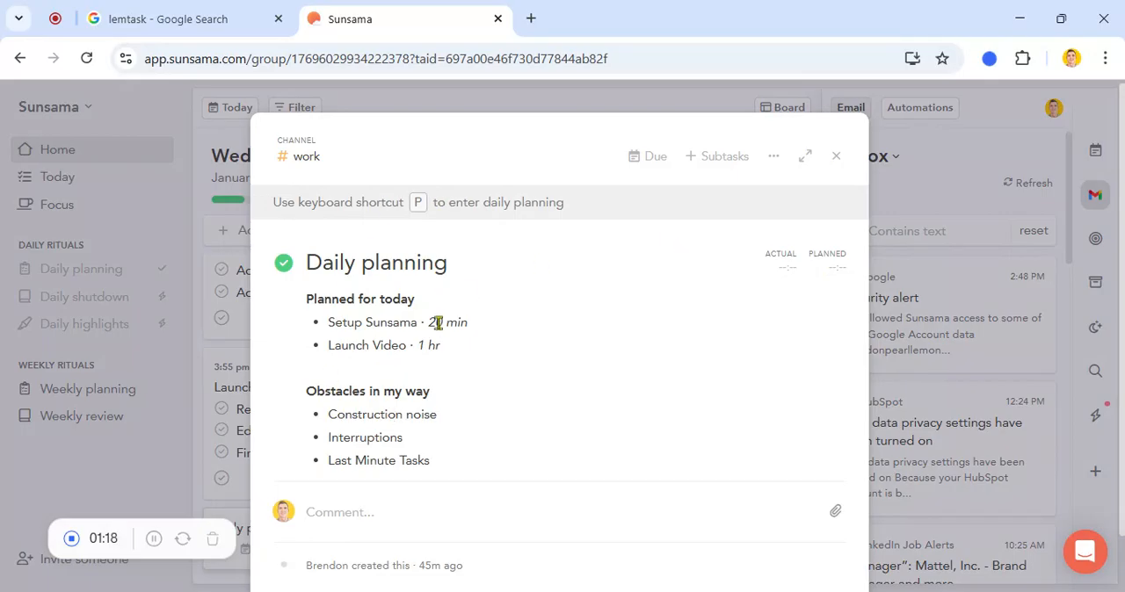
pyautogui.click(836, 156)
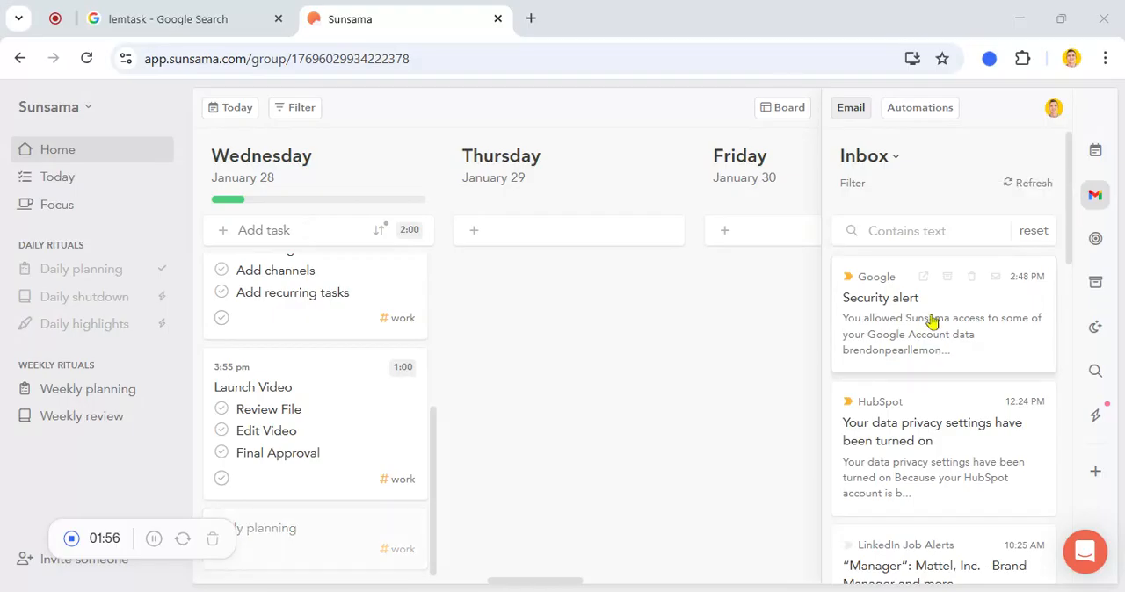
# Add the LinkedIn job alert email about Mattel, Inc. from the inbox to Wednesday's tasks
pyautogui.scroll(-3, 930, 322)
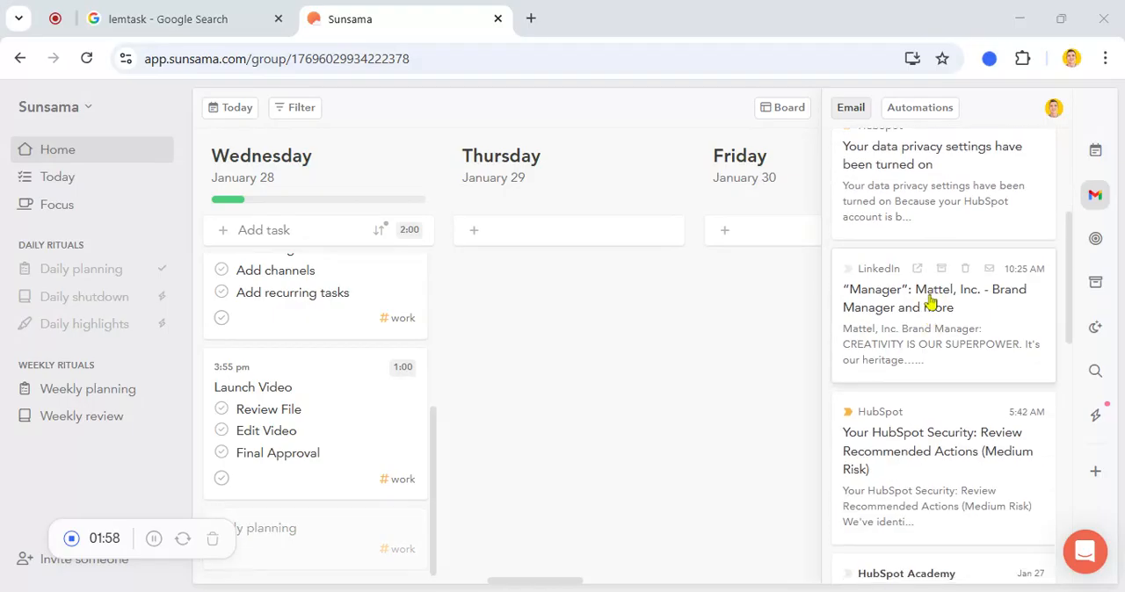
pyautogui.moveTo(931, 303)
pyautogui.mouseDown()
pyautogui.moveTo(567, 312)
pyautogui.moveTo(308, 351)
pyautogui.moveTo(301, 294)
pyautogui.mouseUp()
pyautogui.scroll(1, 301, 290)
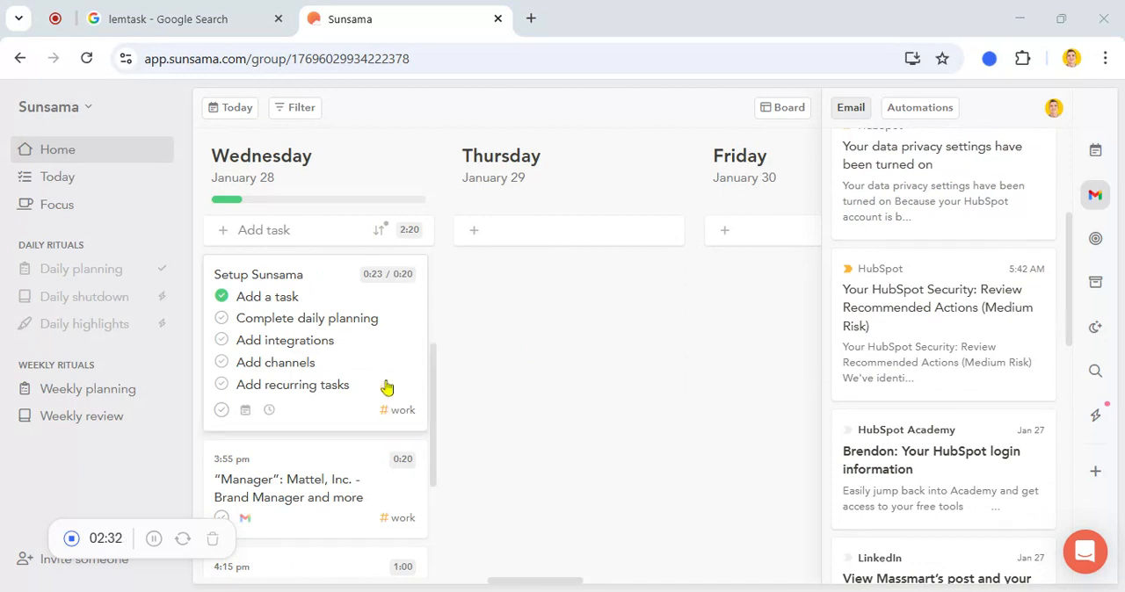
# Mark the Mattel, Inc. Brand Manager task as complete in its details and close it
pyautogui.click(341, 475)
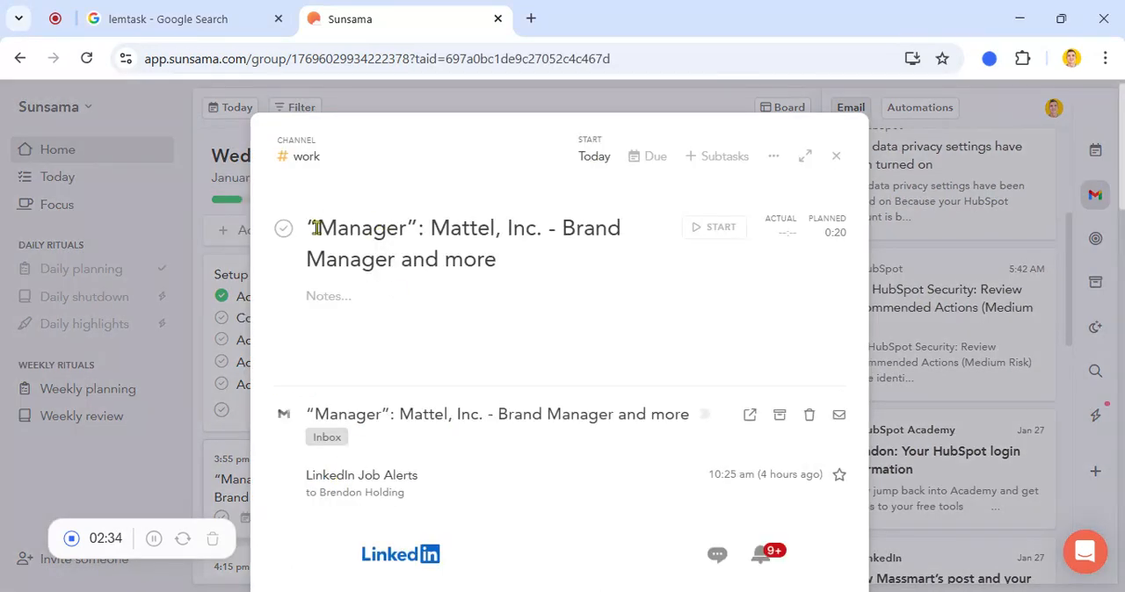
pyautogui.click(293, 232)
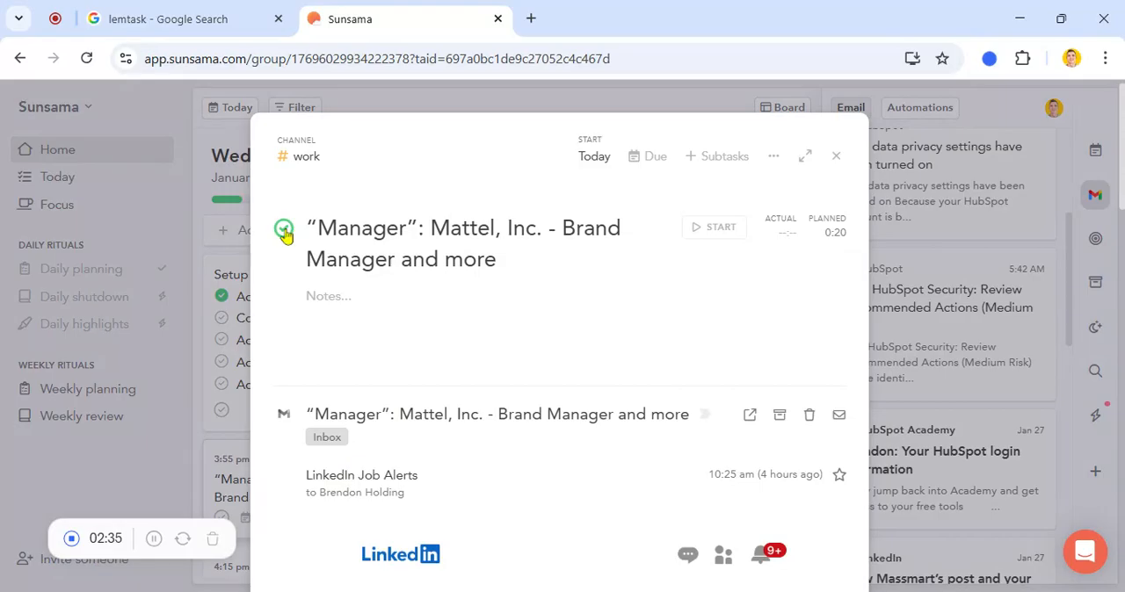
pyautogui.click(836, 158)
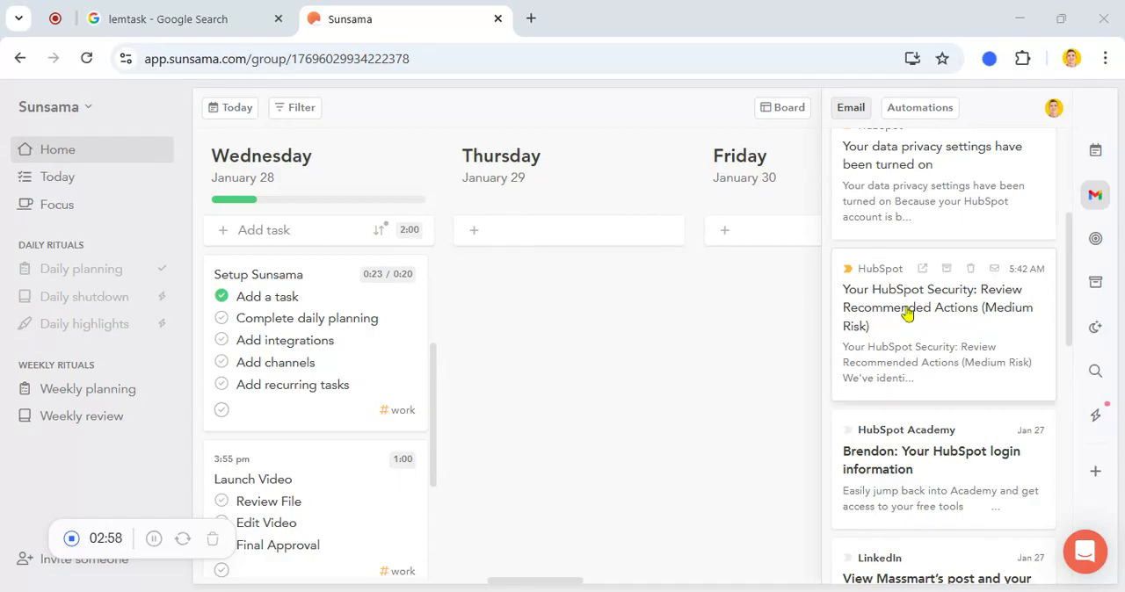
# Add the HubSpot Security, Massmart's post and Zenkit congratulations emails to Wednesday's tasks
pyautogui.moveTo(908, 316); pyautogui.dragTo(904, 316)
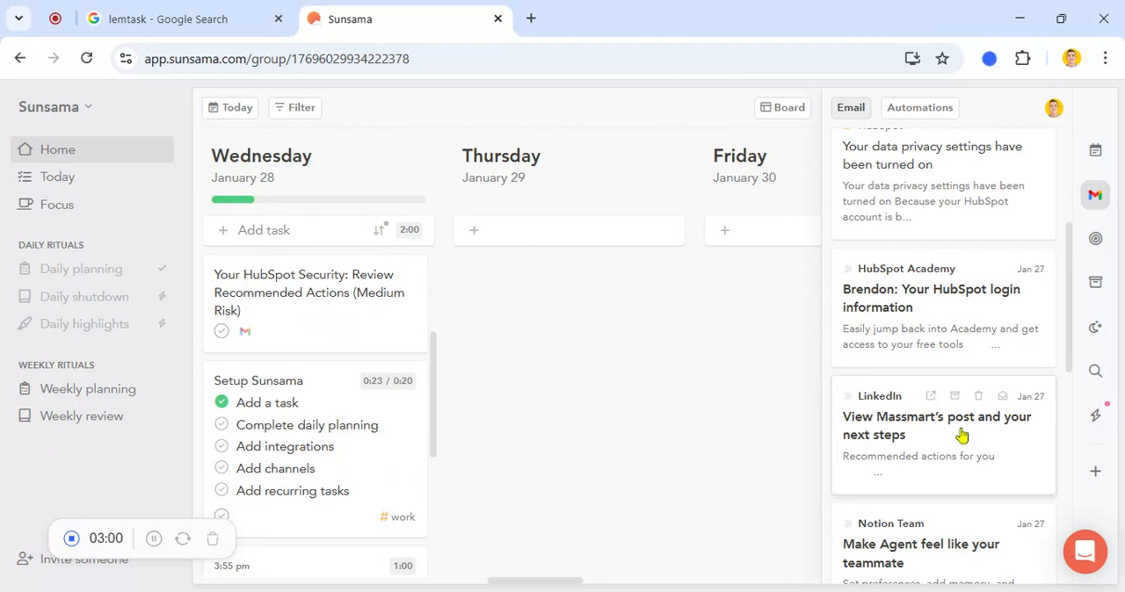
pyautogui.moveTo(954, 436); pyautogui.dragTo(336, 417)
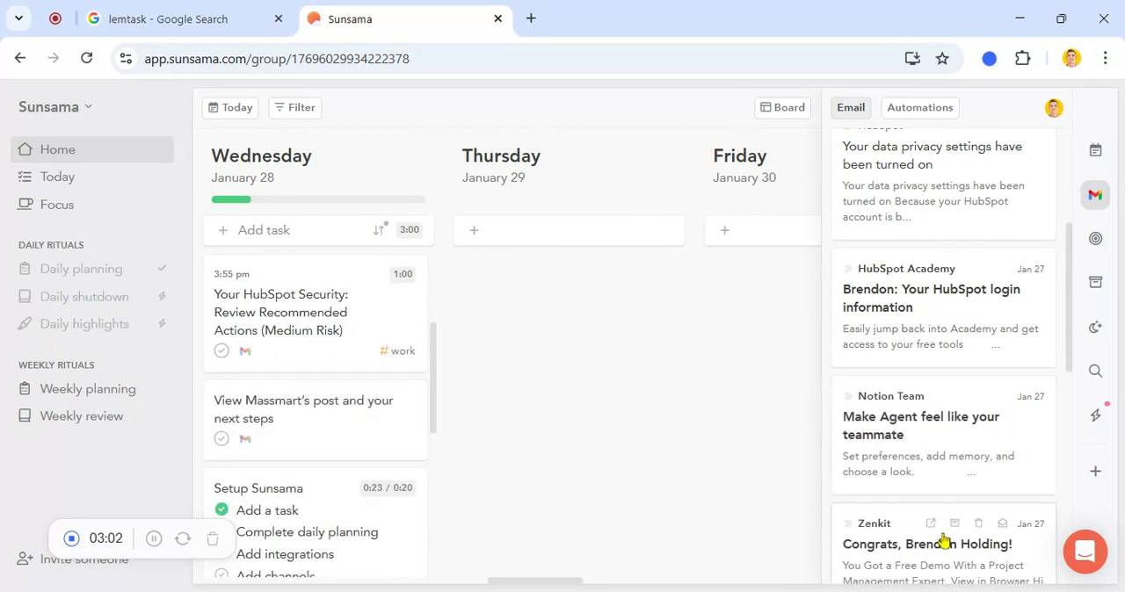
pyautogui.moveTo(944, 539); pyautogui.dragTo(567, 299)
# Review Wednesday's full task list and check how many tasks remain on its progress bar
pyautogui.scroll(-3, 328, 319)
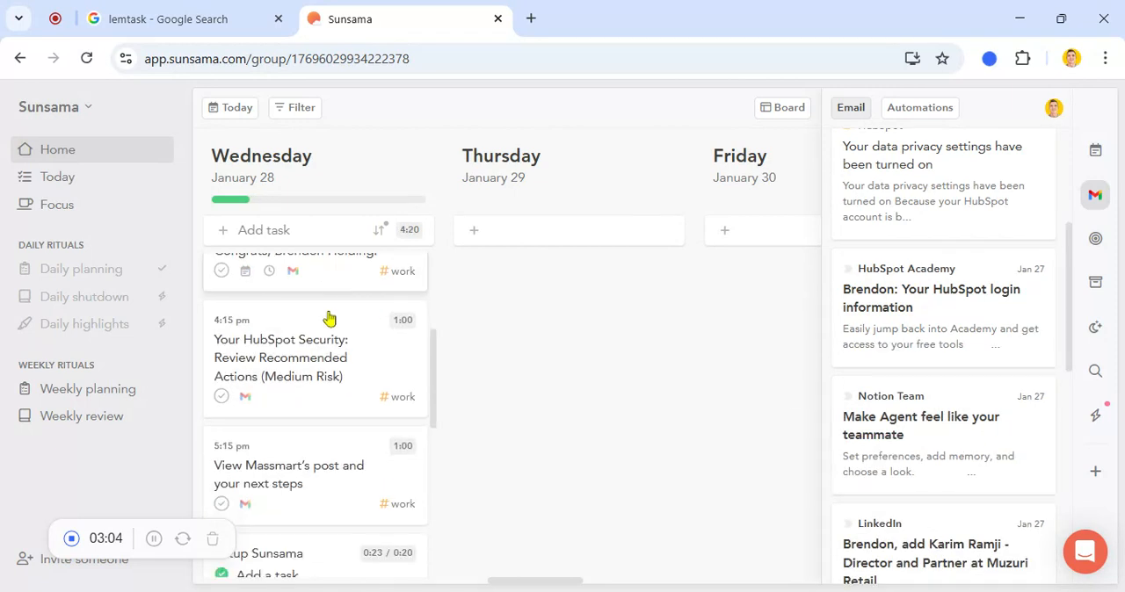
pyautogui.scroll(-3, 329, 319)
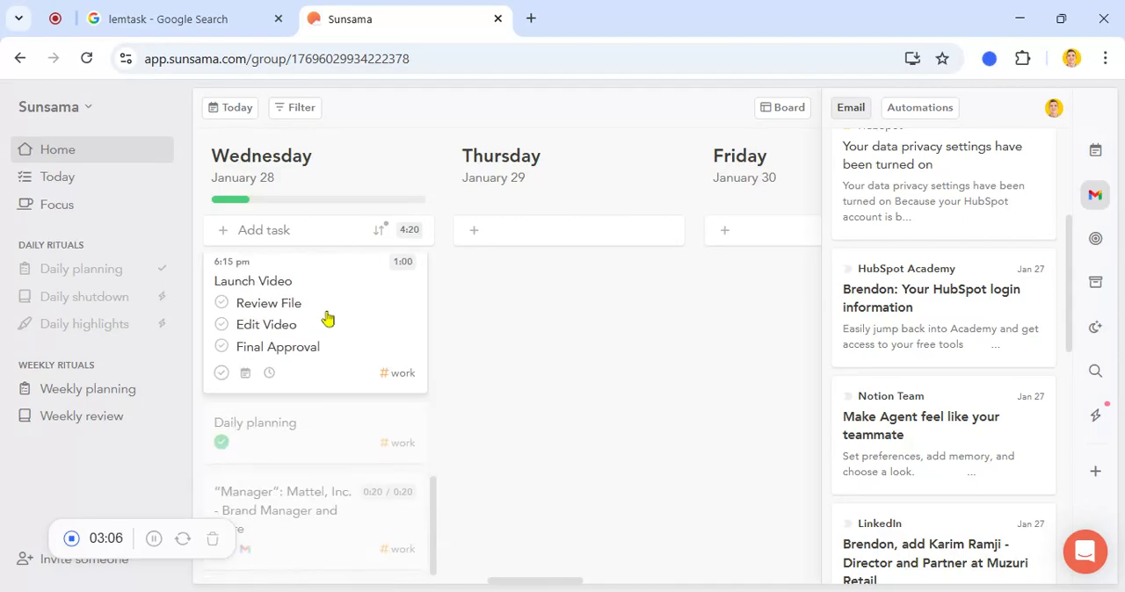
pyautogui.scroll(2, 327, 316)
pyautogui.scroll(5, 327, 316)
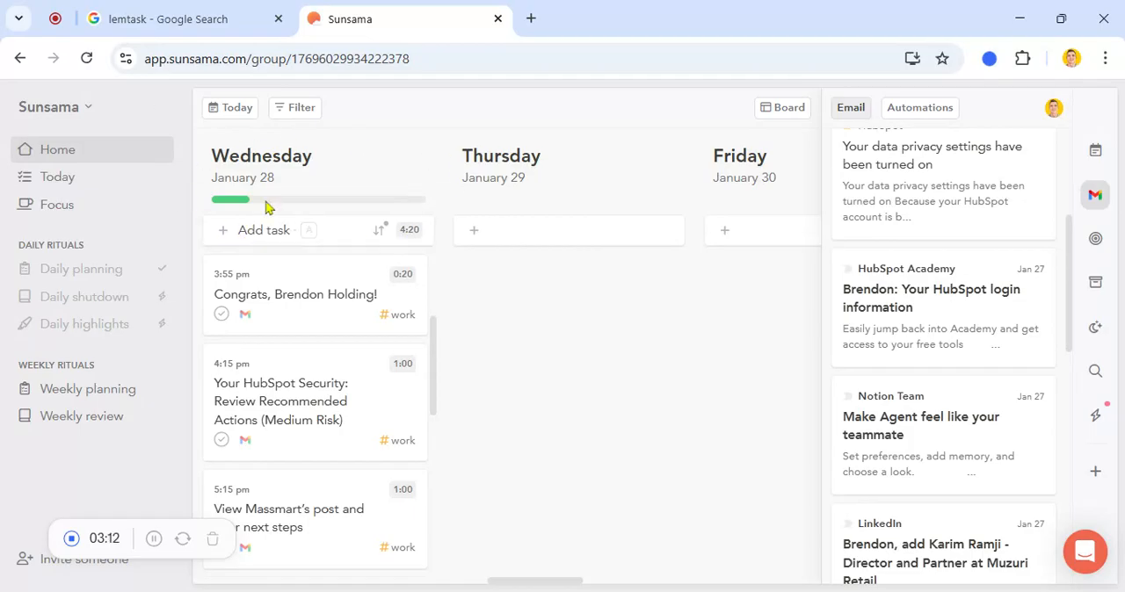
pyautogui.moveTo(246, 205)
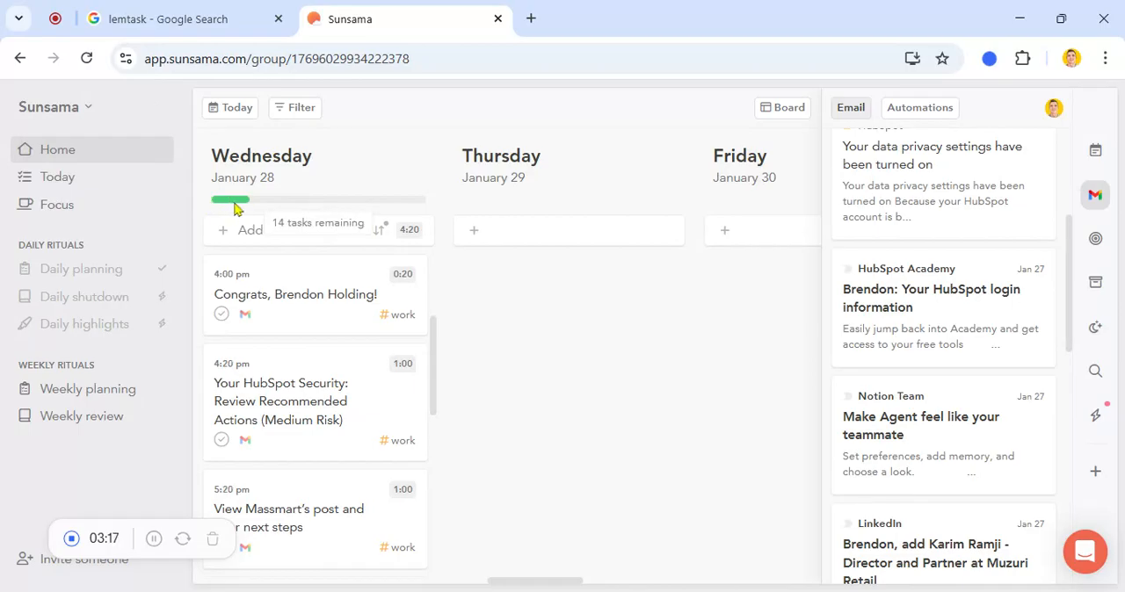
# Postpone Wednesday's 0:20 call task and the Setup Sunsama task to Thursday
pyautogui.scroll(3, 339, 359)
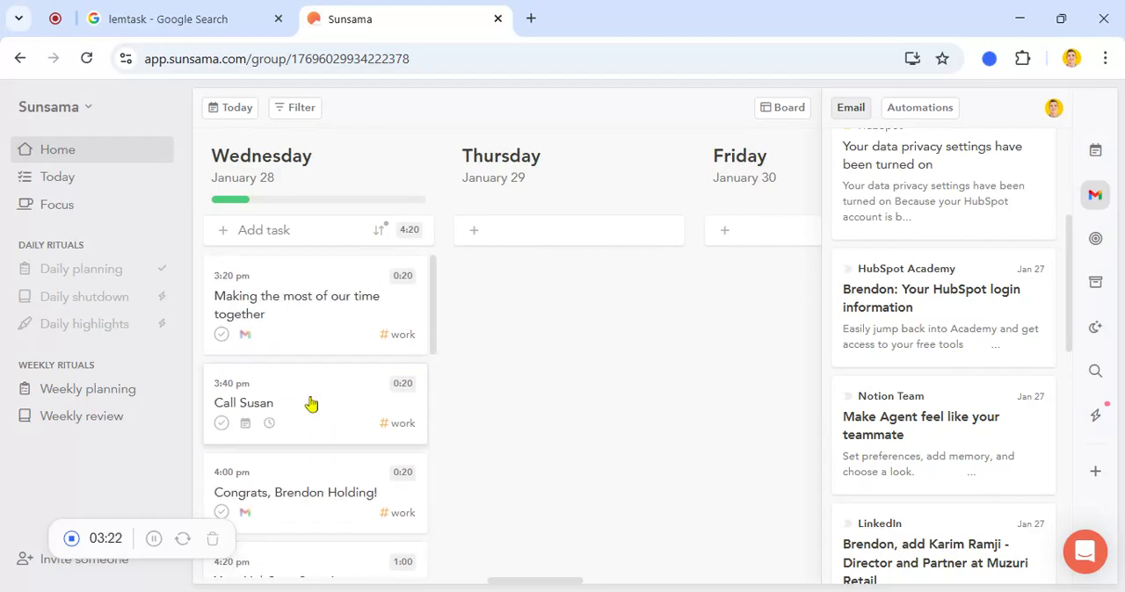
pyautogui.press('z')
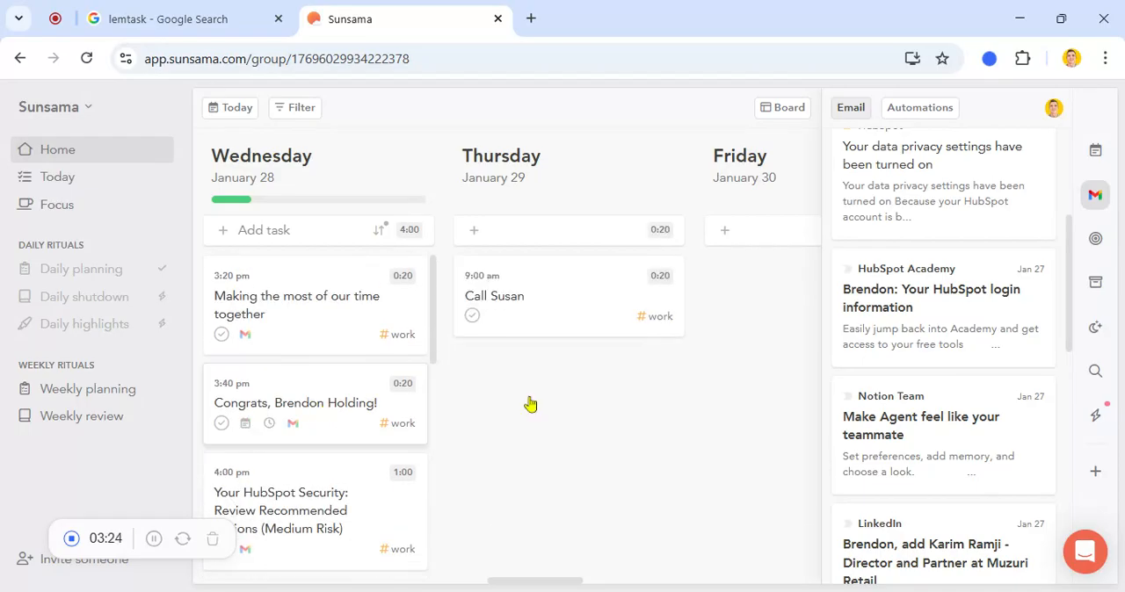
pyautogui.scroll(-4, 326, 346)
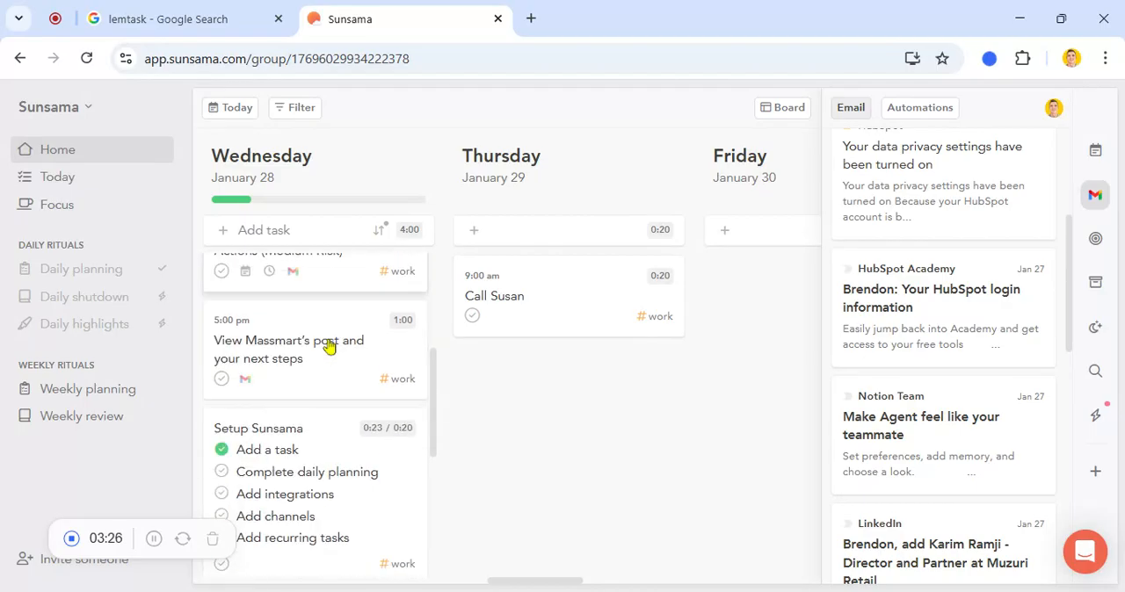
pyautogui.press('z')
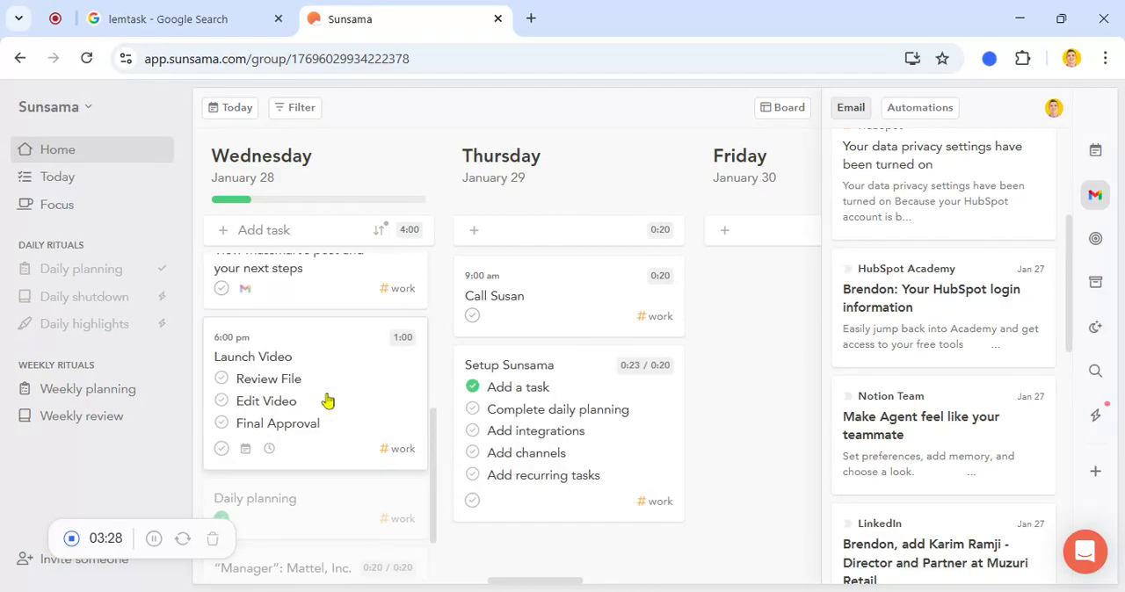
pyautogui.scroll(1, 248, 335)
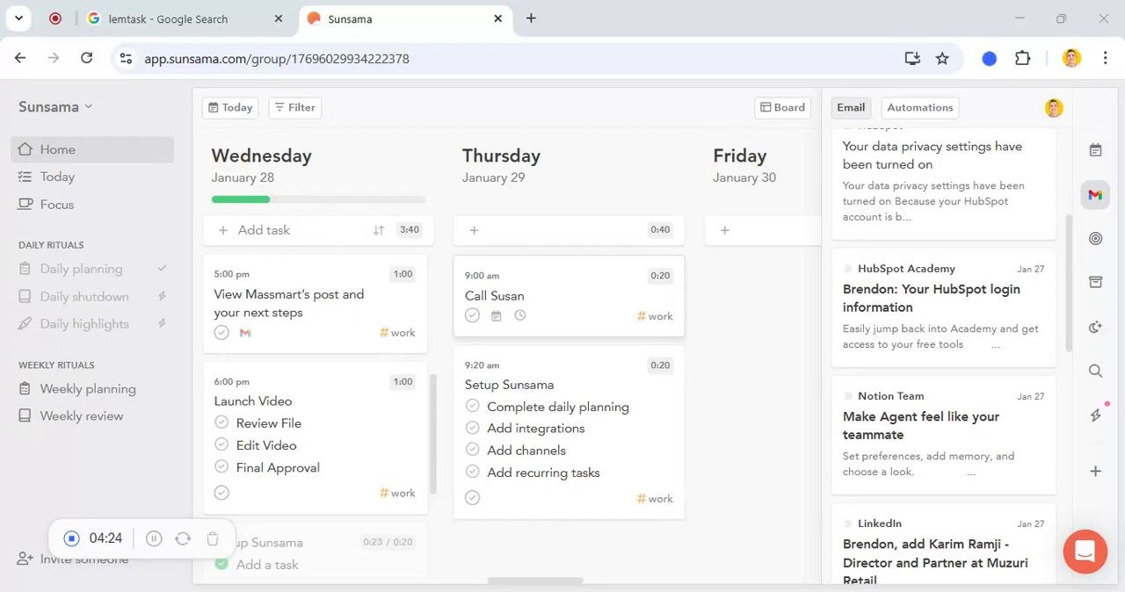
# Open the Today view with the calendar beside the tasks and review Wednesday's task list and projected schedule
pyautogui.click(88, 180)
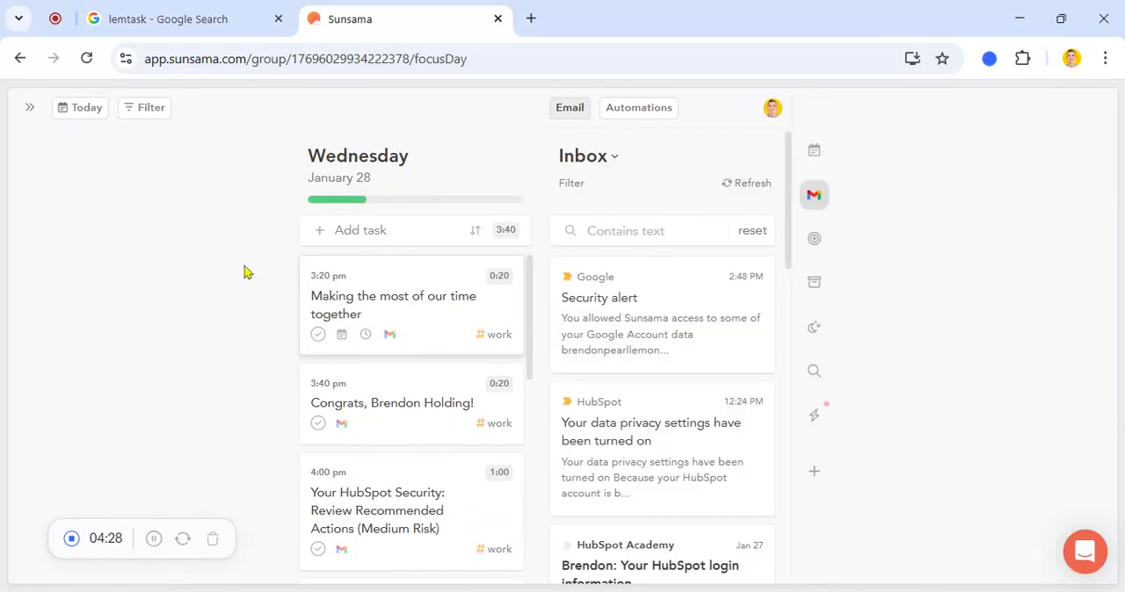
pyautogui.click(814, 150)
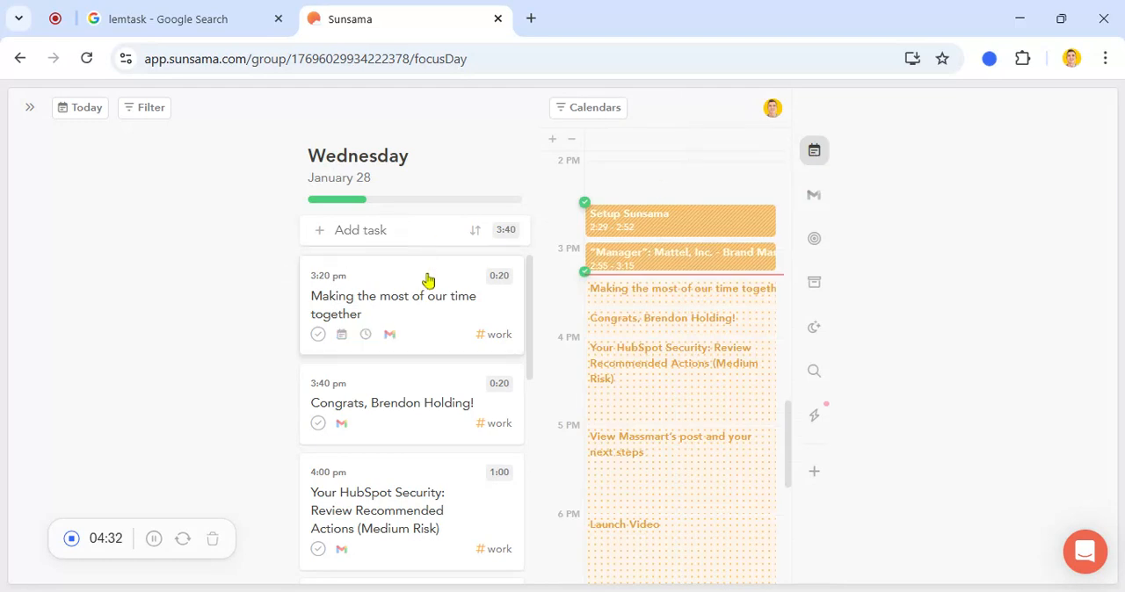
pyautogui.scroll(-2, 427, 286)
pyautogui.scroll(-4, 428, 305)
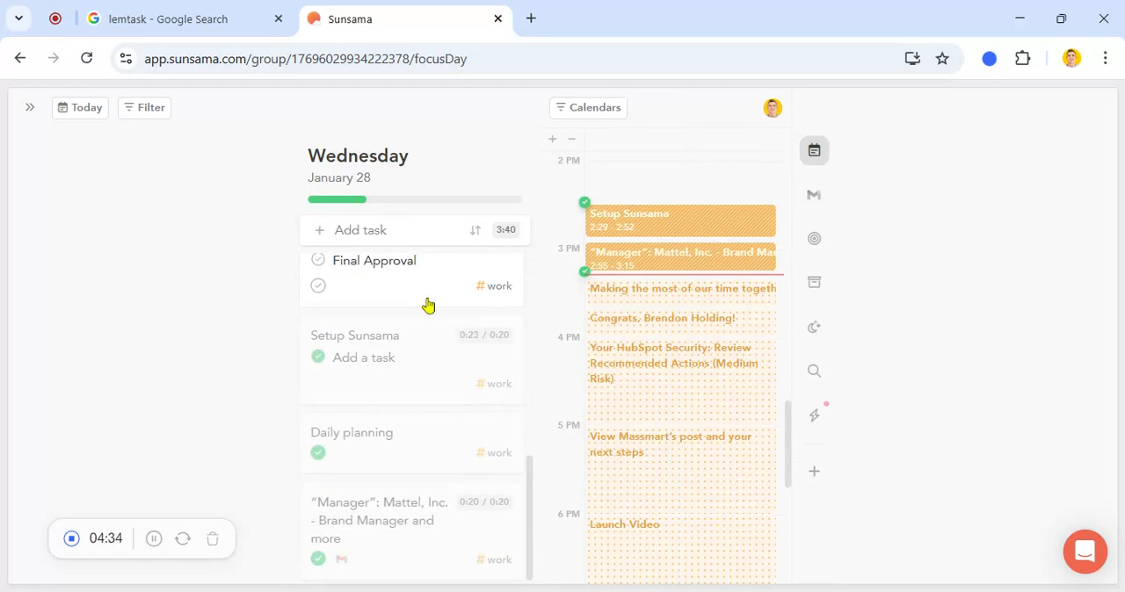
pyautogui.scroll(6, 428, 305)
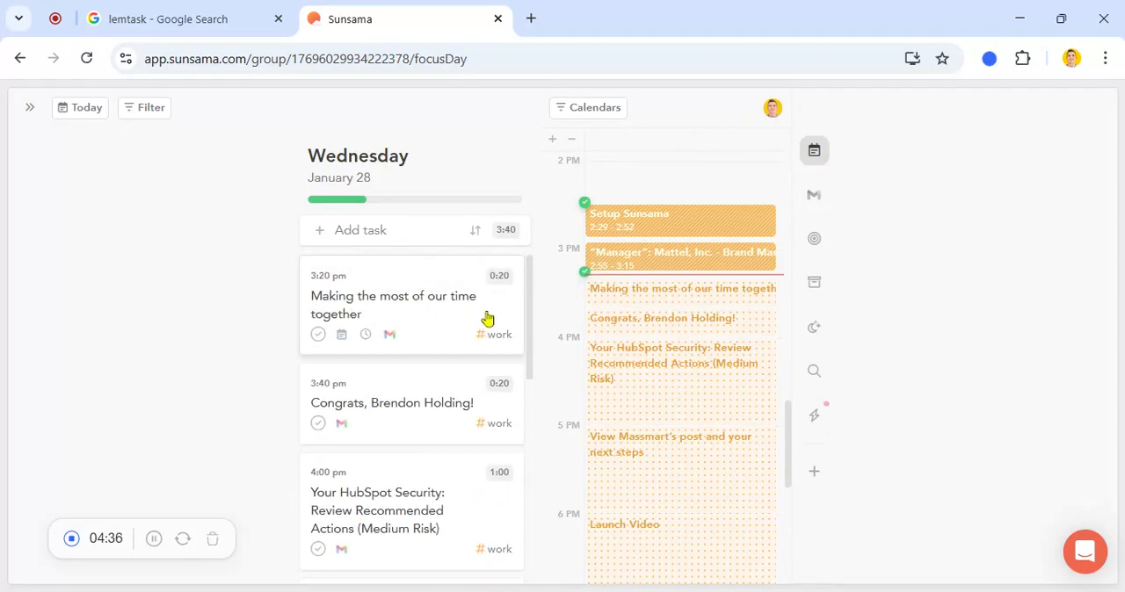
pyautogui.scroll(-2, 686, 322)
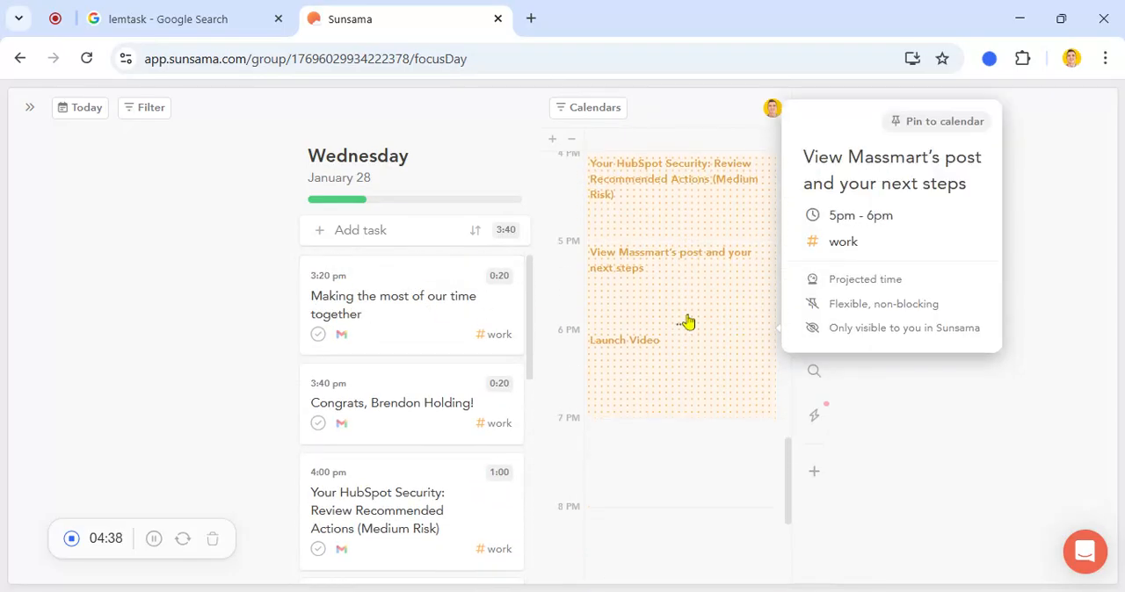
pyautogui.scroll(1, 688, 321)
pyautogui.scroll(1, 688, 322)
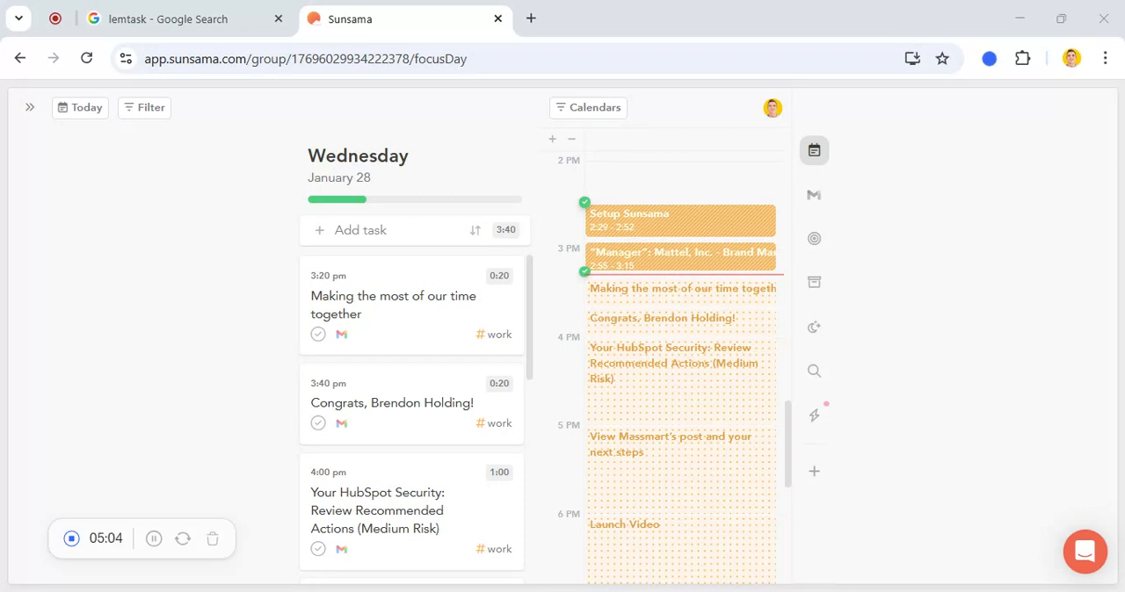
# Switch to the lemtask search results and open LemTask
pyautogui.click(209, 31)
pyautogui.click(235, 290)
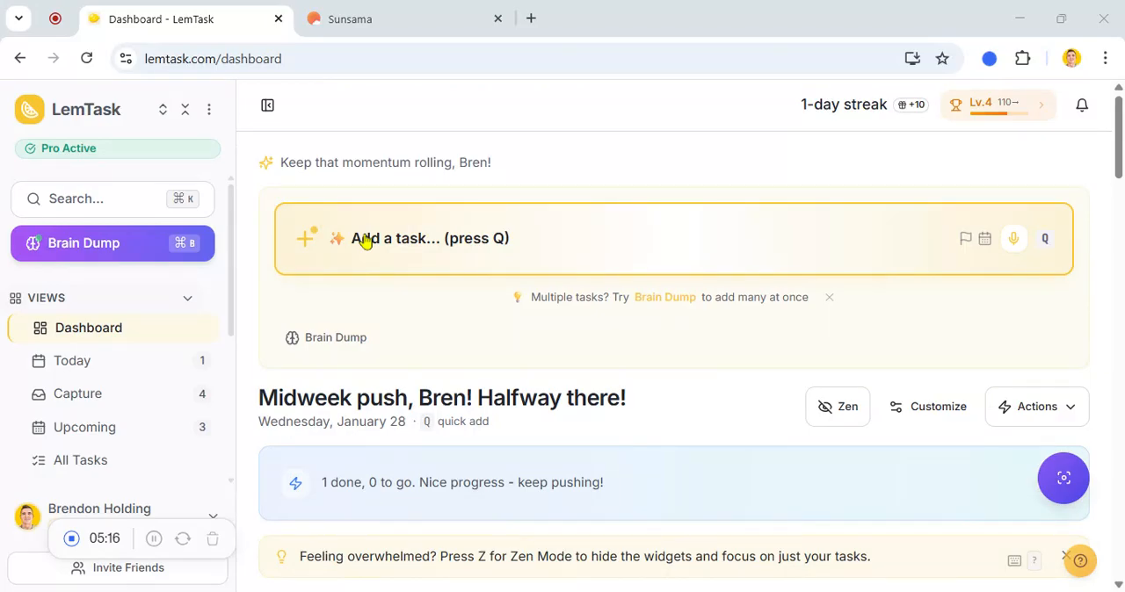
# Complete today's Executive meeting task and the P1 email task in the inbox on the LemTask dashboard
pyautogui.scroll(-2, 383, 279)
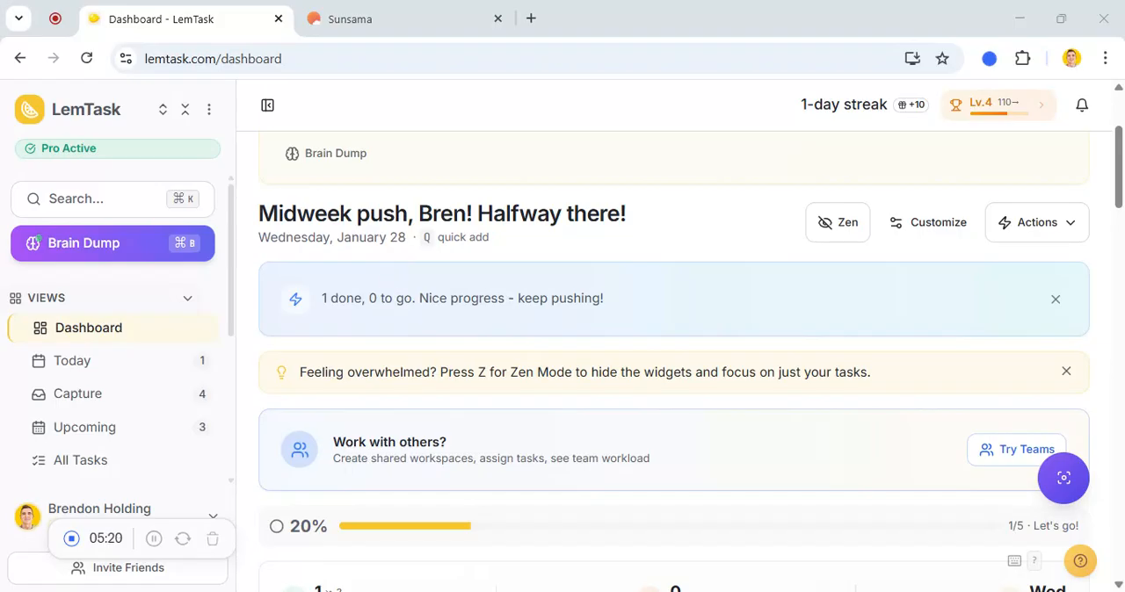
pyautogui.scroll(-2, 384, 279)
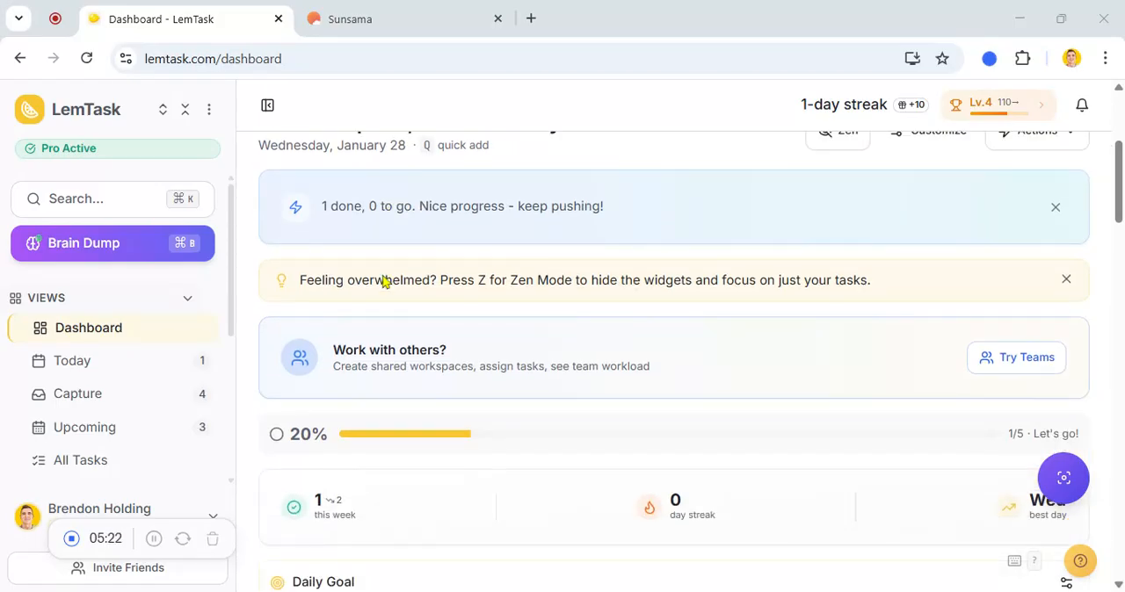
pyautogui.scroll(-1, 382, 280)
pyautogui.scroll(-1, 384, 282)
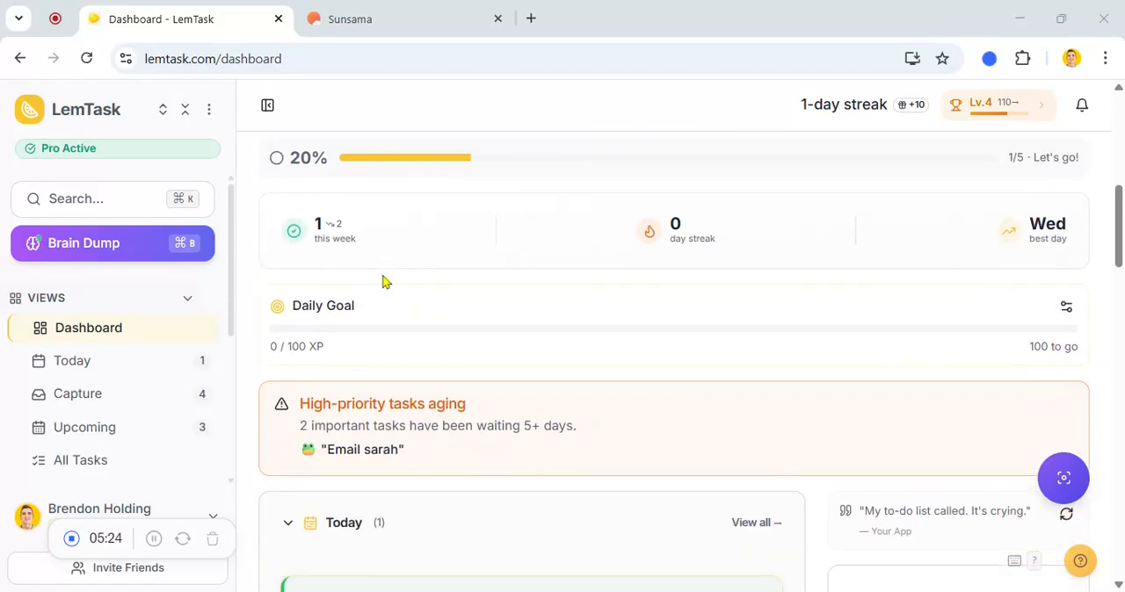
pyautogui.scroll(-2, 382, 281)
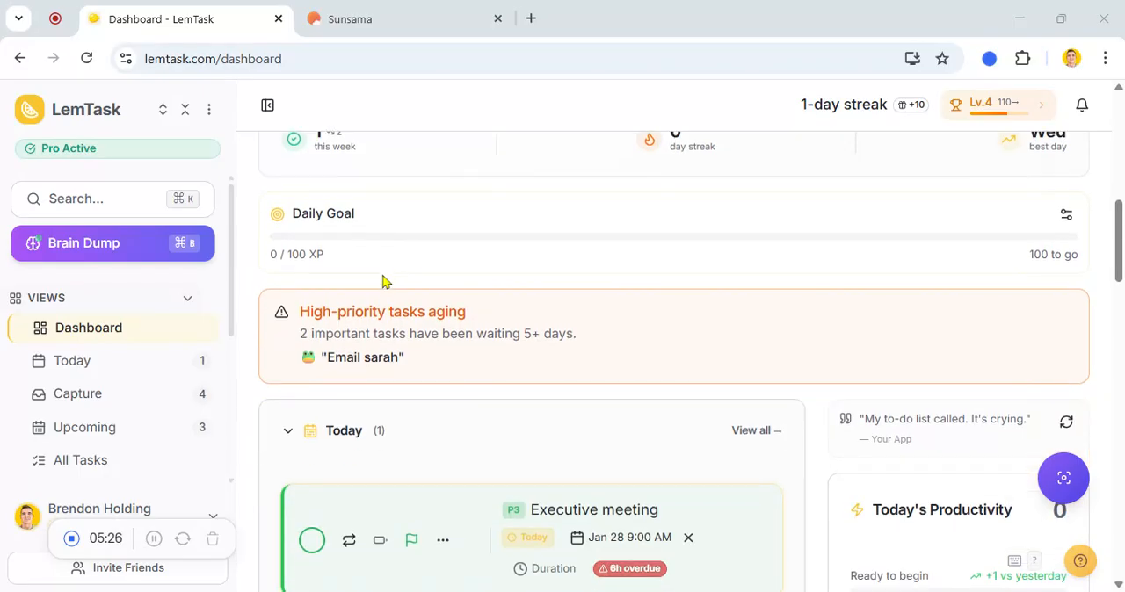
pyautogui.scroll(-1, 382, 280)
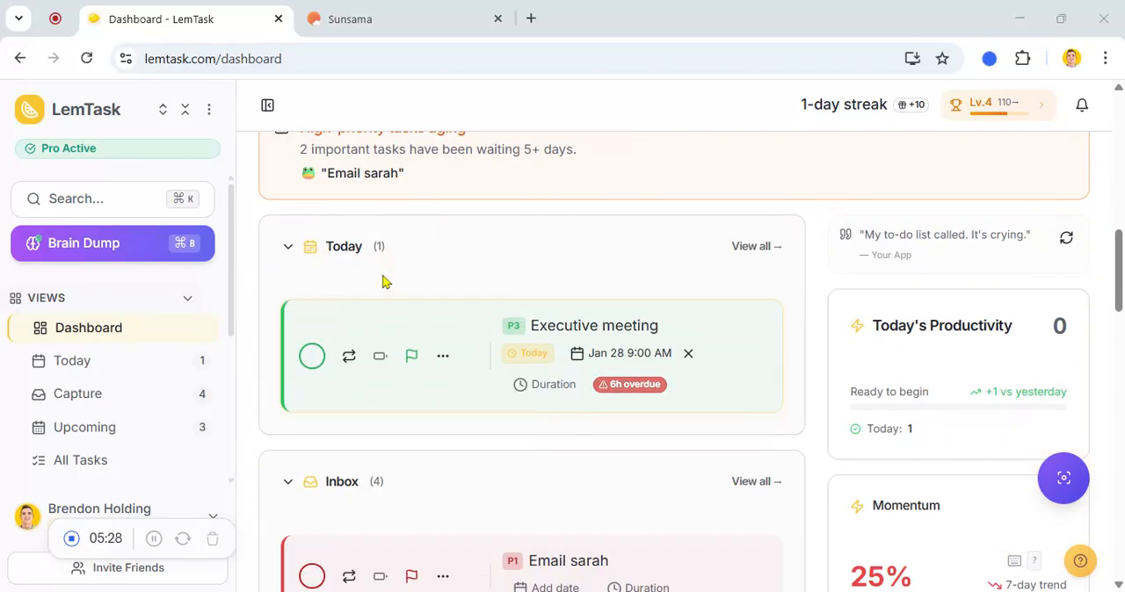
pyautogui.scroll(-1, 382, 280)
pyautogui.click(309, 265)
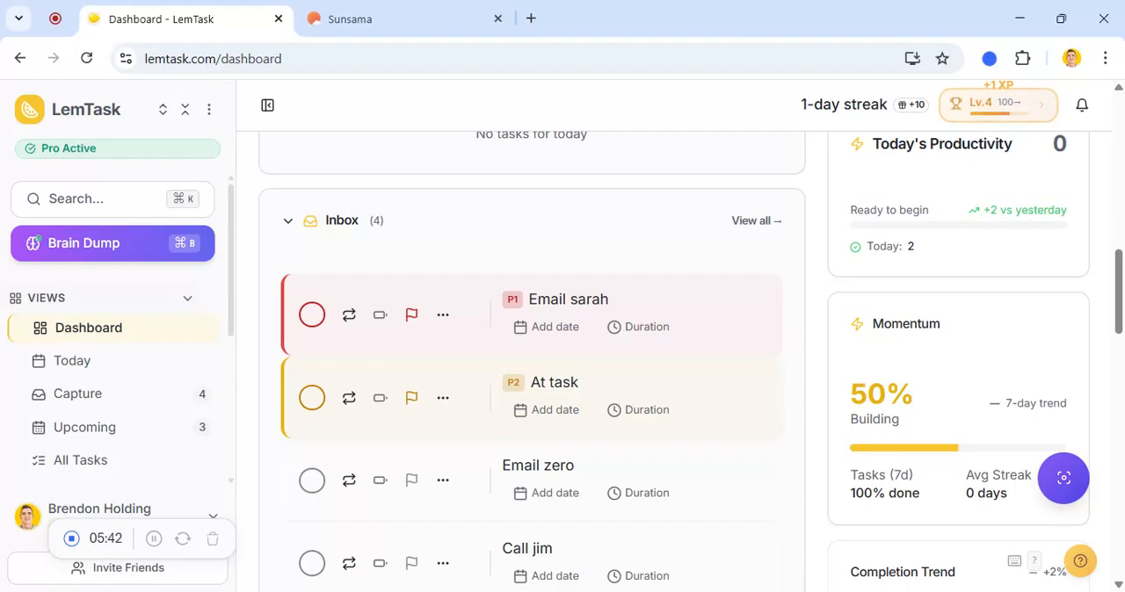
pyautogui.click(311, 314)
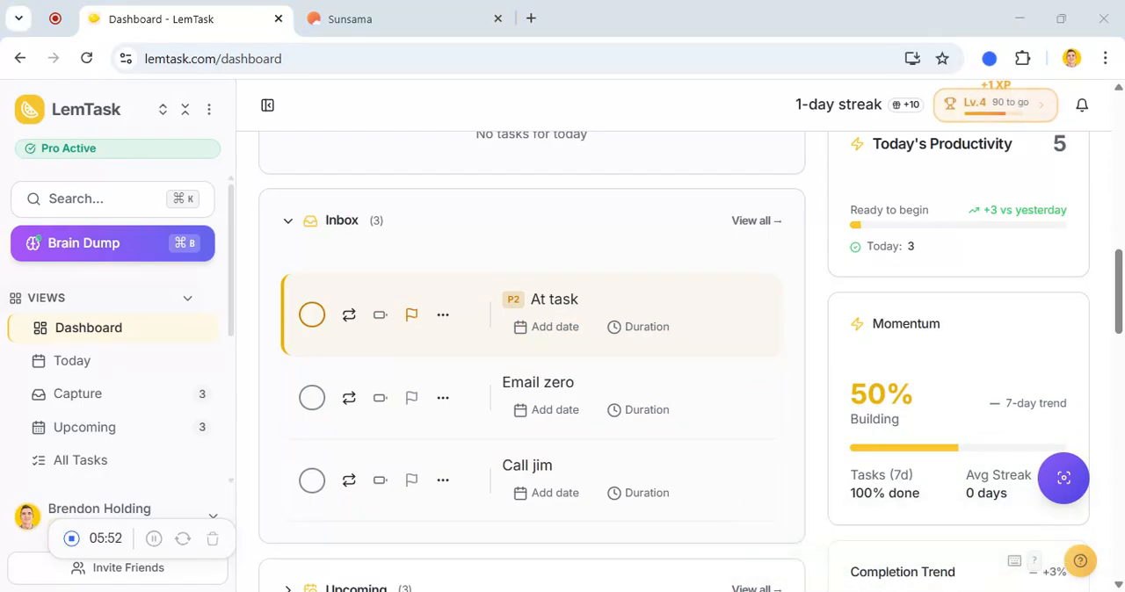
# Switch back to Sunsama and look through Wednesday's task list in the Today view
pyautogui.click(361, 20)
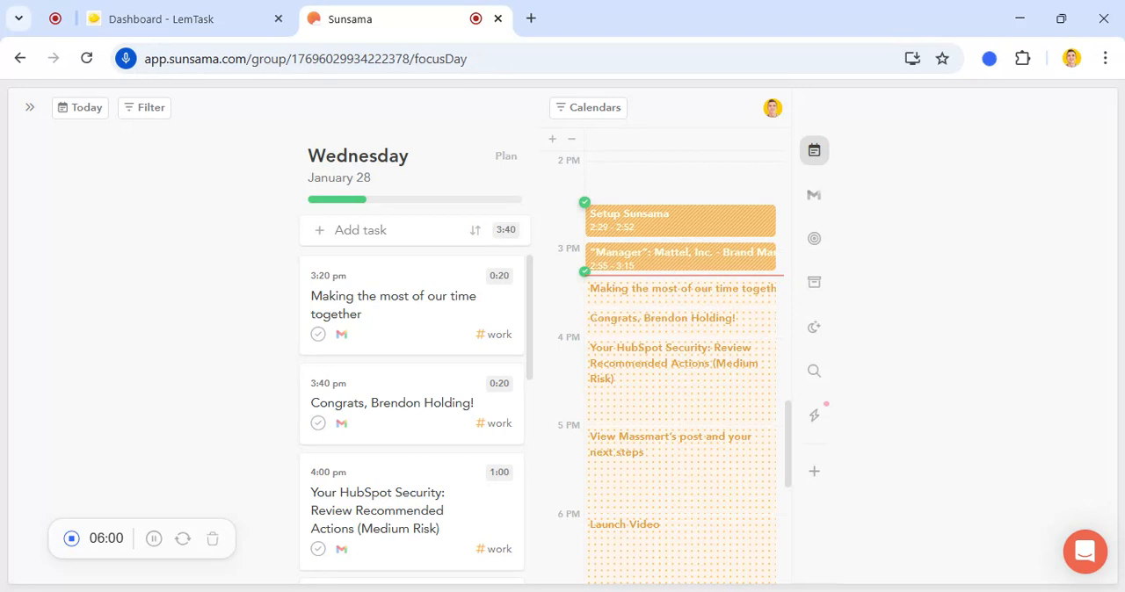
pyautogui.scroll(-2, 433, 334)
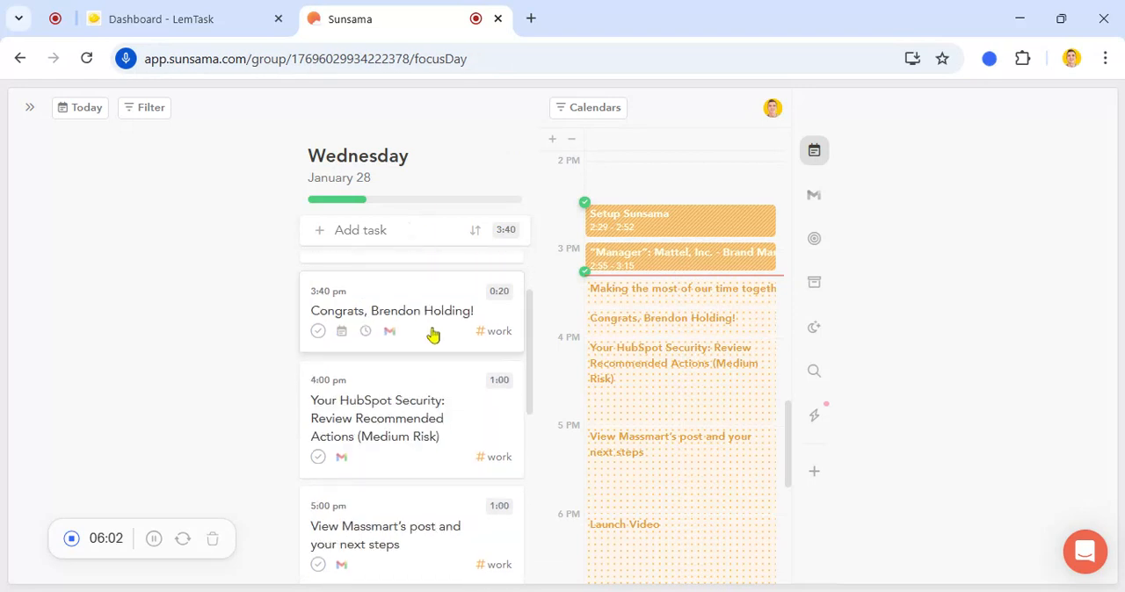
pyautogui.scroll(-1, 433, 334)
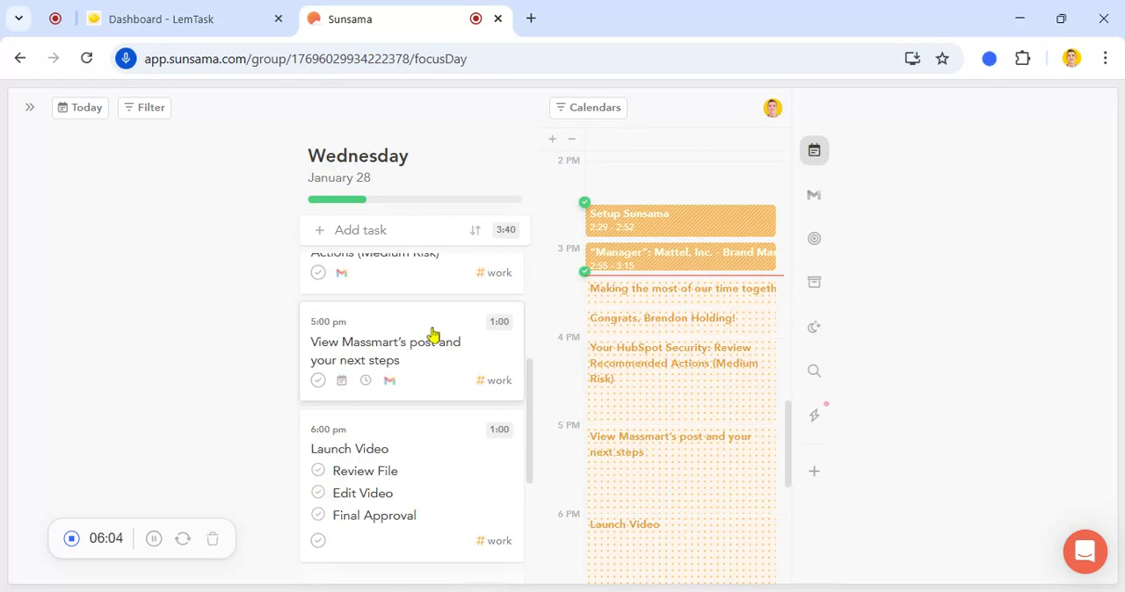